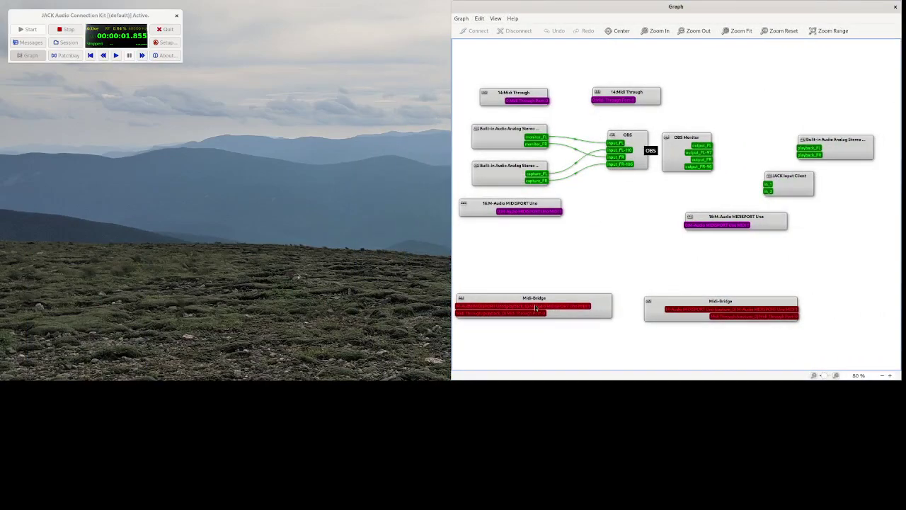
Move the 16:M-Audio MIDISPORT Uno destination node closer to the OBS nodes in the graph.
left_click(645, 151)
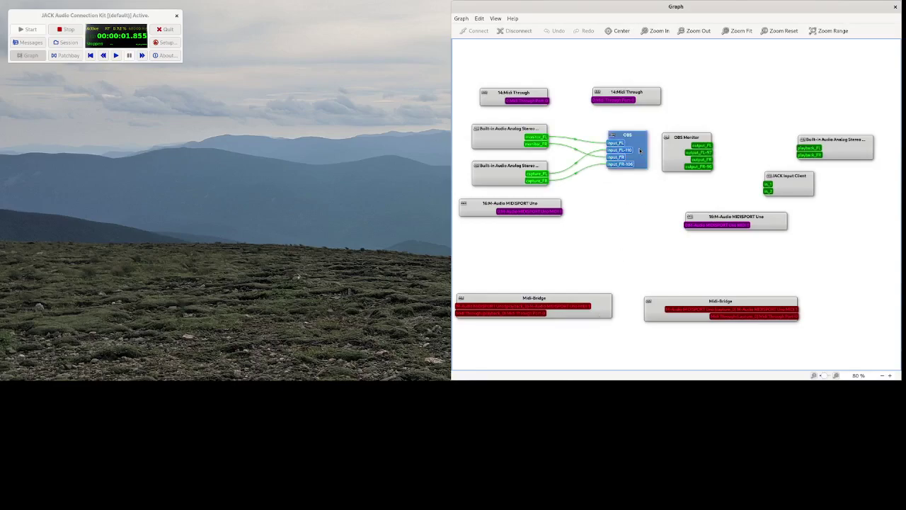
left_click(634, 204)
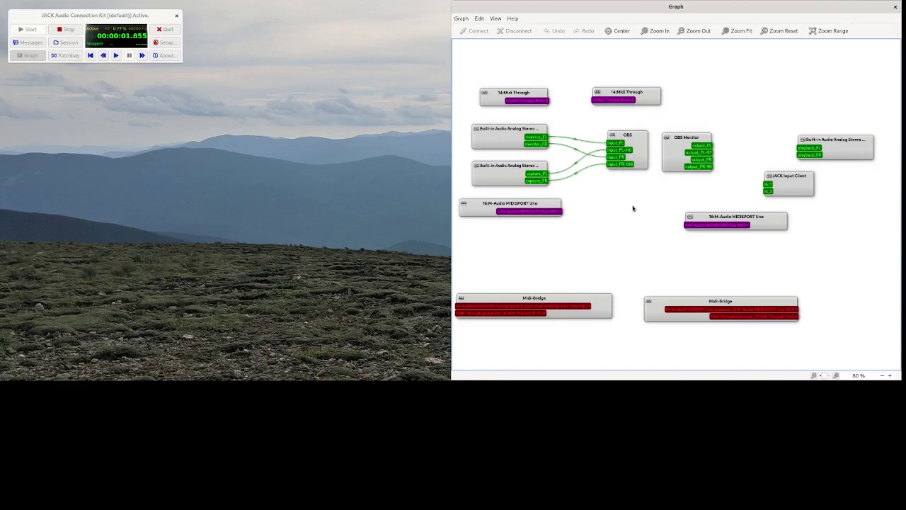
left_click_drag(754, 221, 701, 202)
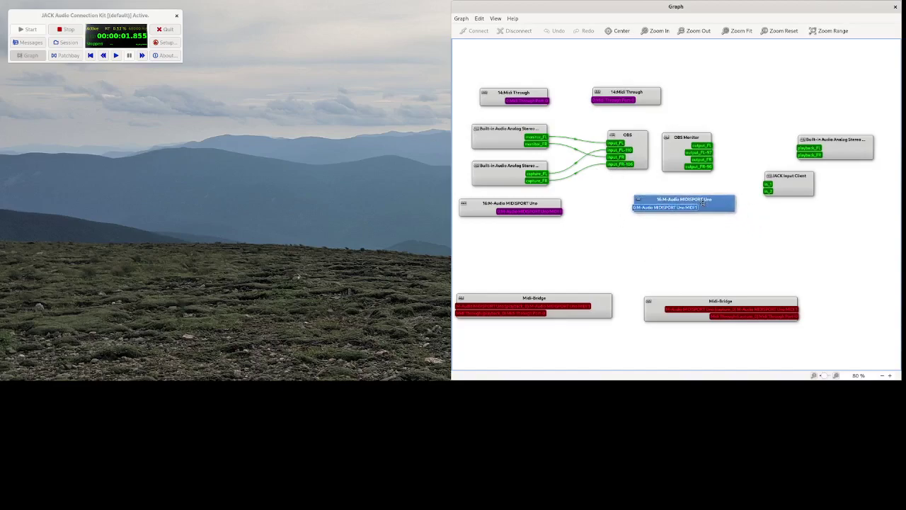
left_click(668, 240)
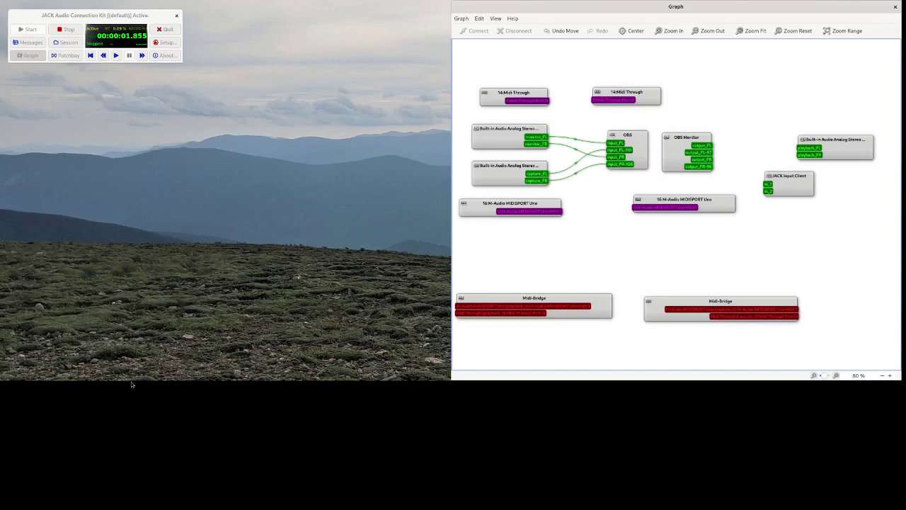
Launch Qsynth and move its window clear of the connected nodes in the graph.
key("super")
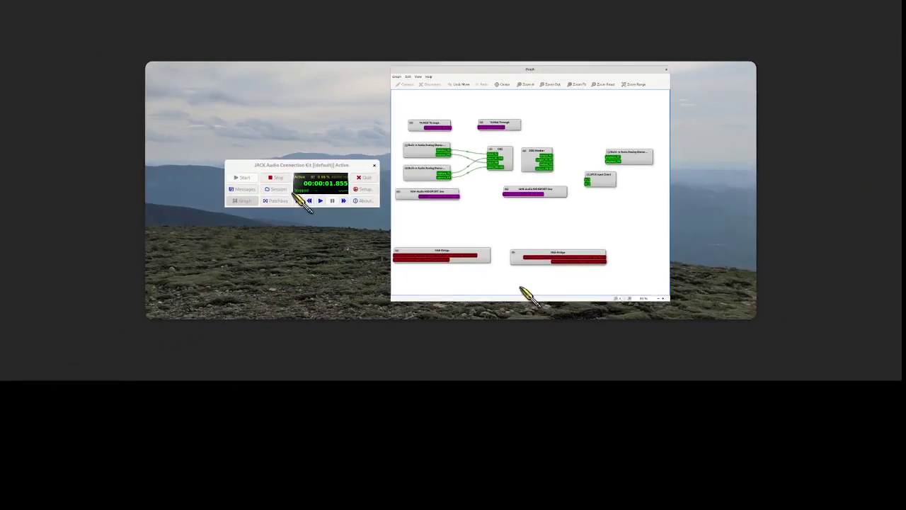
left_click(522, 289)
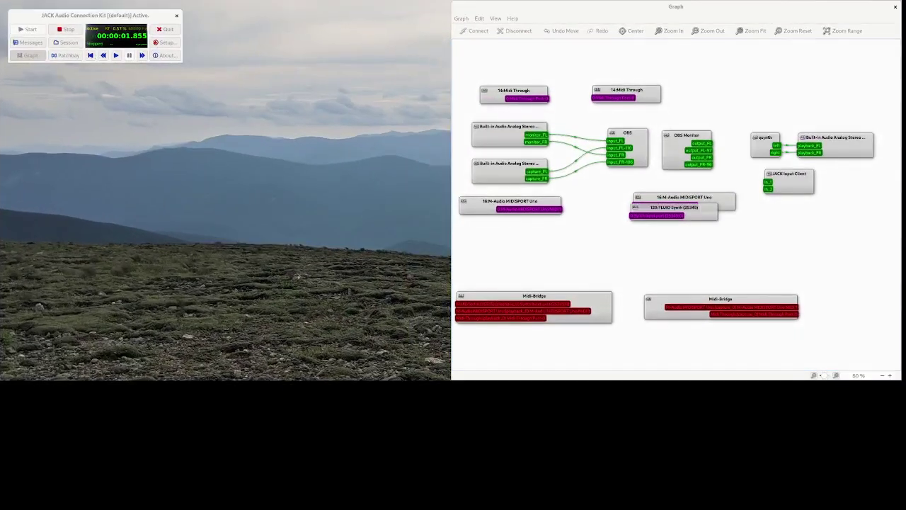
left_click_drag(608, 154, 727, 5)
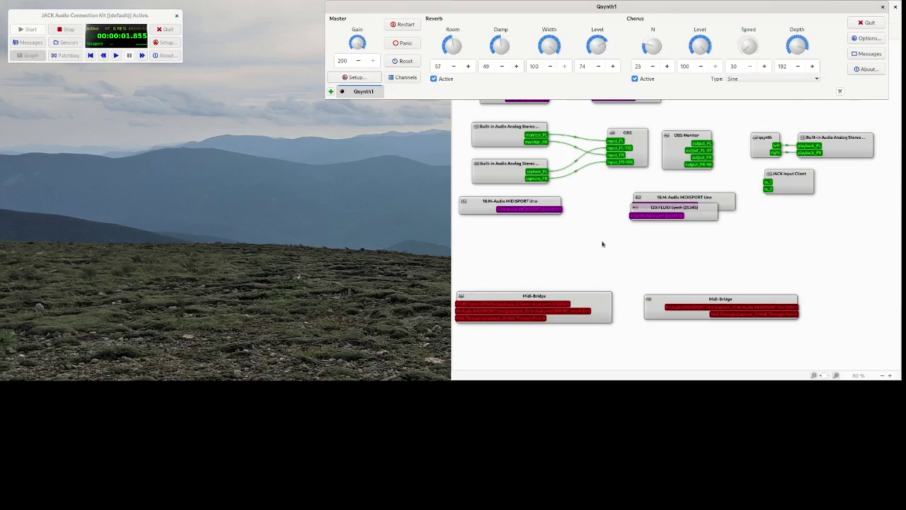
left_click_drag(692, 221, 648, 239)
left_click_drag(556, 209, 597, 243)
left_click_drag(651, 237, 670, 232)
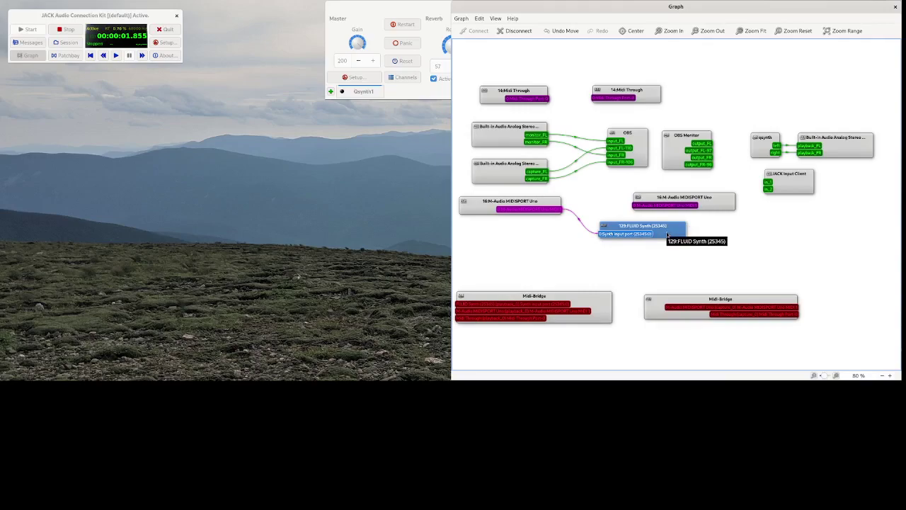
left_click(412, 78)
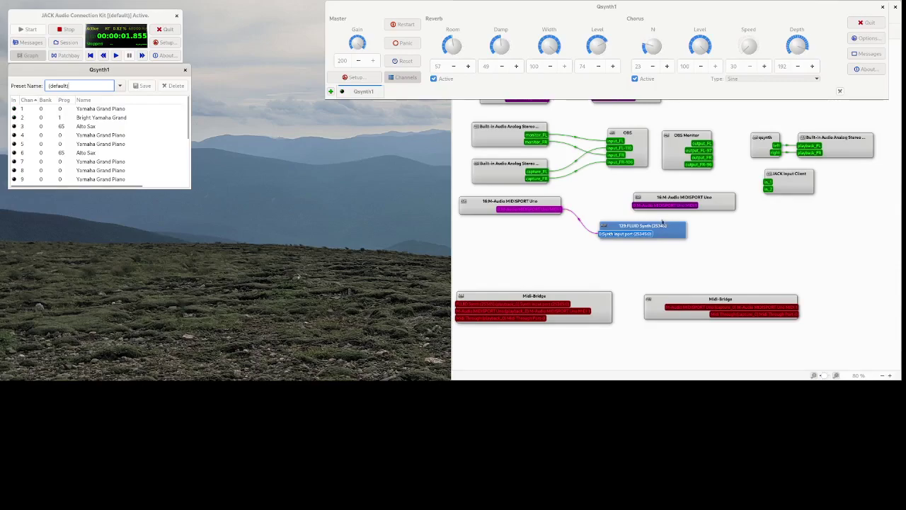
Rearrange the graph with the MIDISPORT Uno destination node below JACK Input Client, FLUID Synth beside the MIDI source, and qsynth farther from Built-in Audio.
left_click_drag(682, 198, 779, 209)
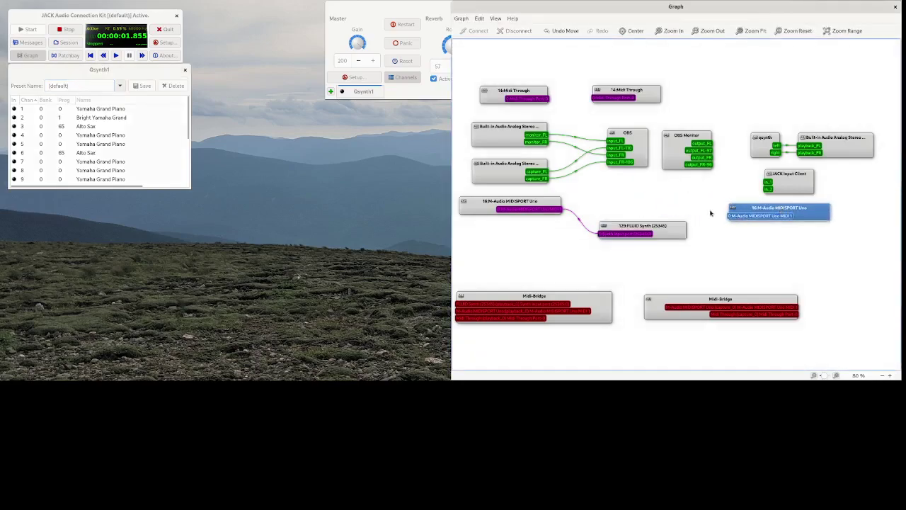
left_click_drag(674, 231, 661, 210)
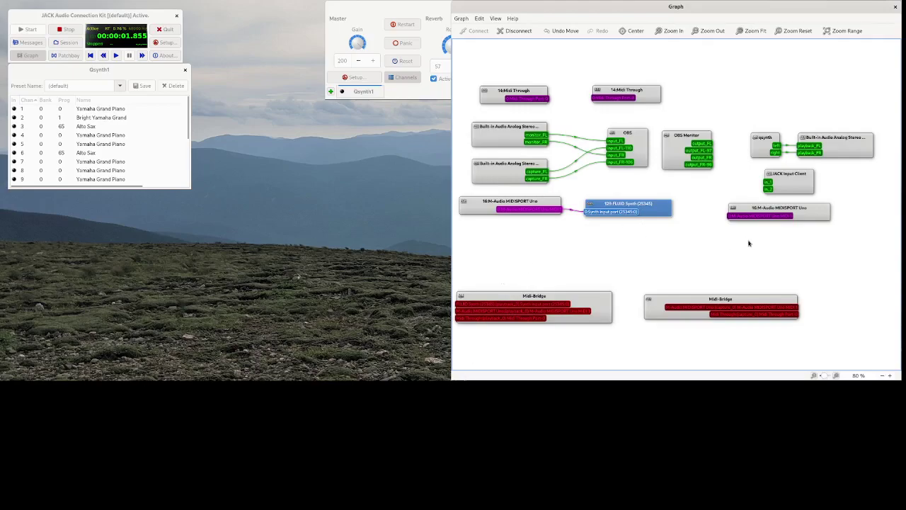
left_click(766, 144)
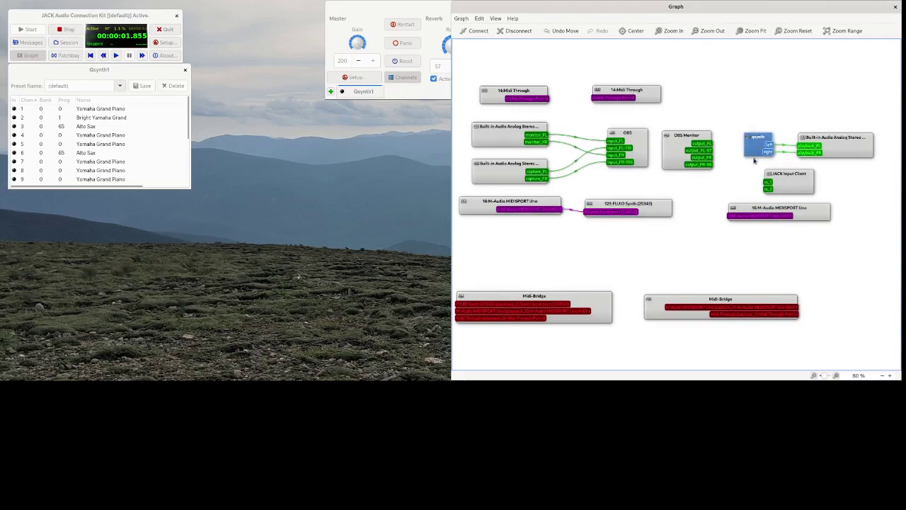
left_click(747, 169)
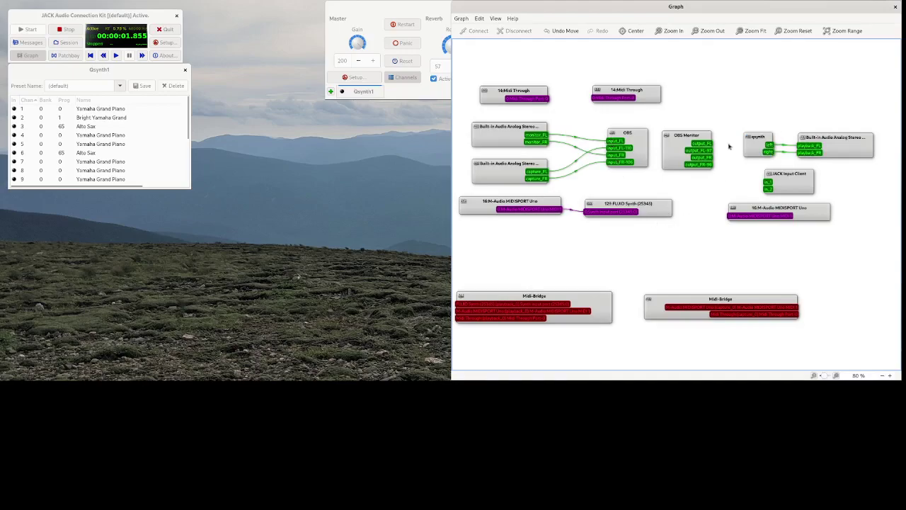
Disconnect both qsynth outputs from the Built-in Audio playback ports.
left_click(753, 150)
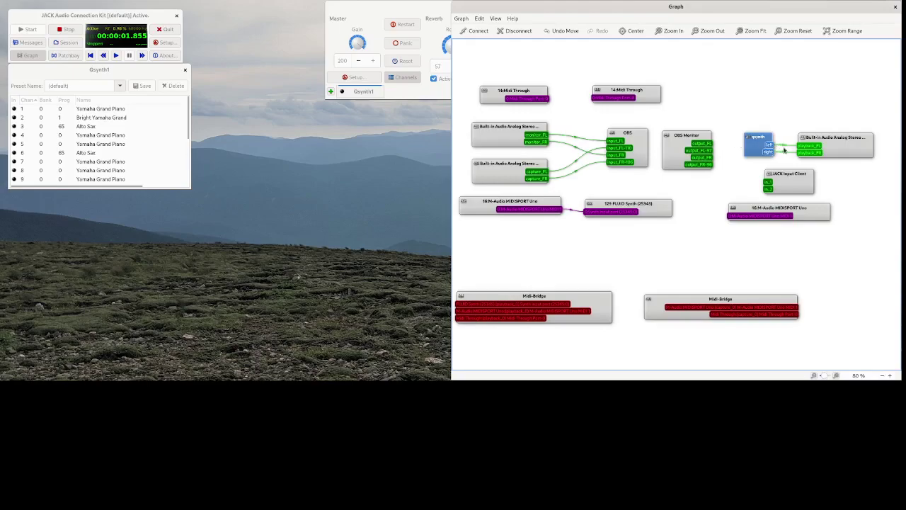
left_click(784, 148)
key("Delete")
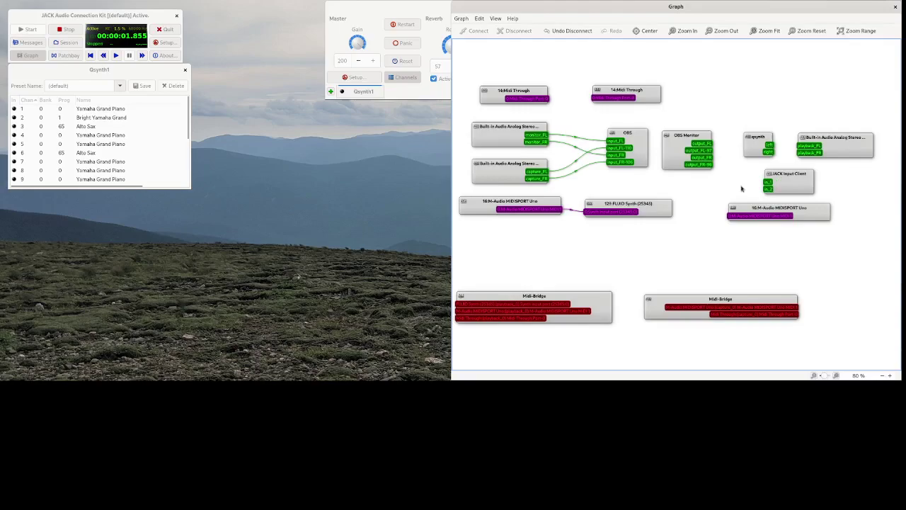
Connect qsynth's left output to playback_FL and right output to playback_FR, and align the FLUID Synth node with the MIDISPORT Uno source.
left_click_drag(770, 145, 808, 145)
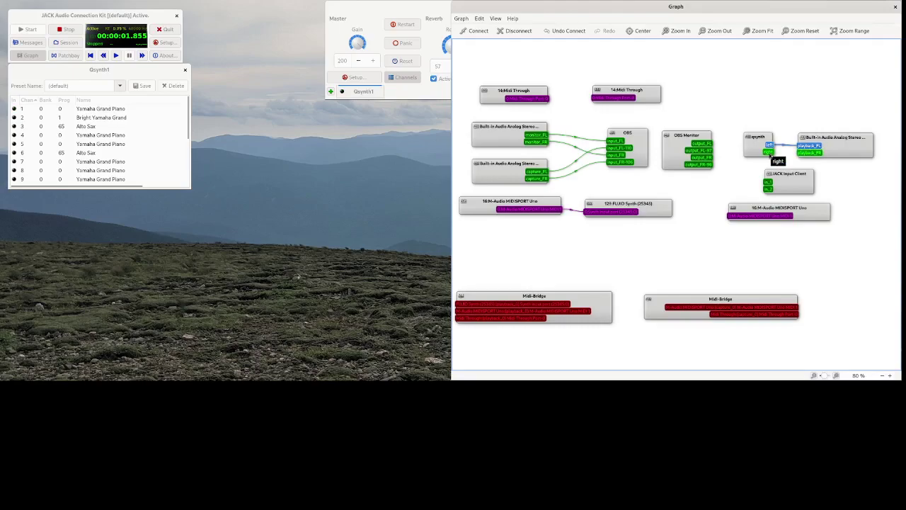
left_click_drag(770, 153, 806, 157)
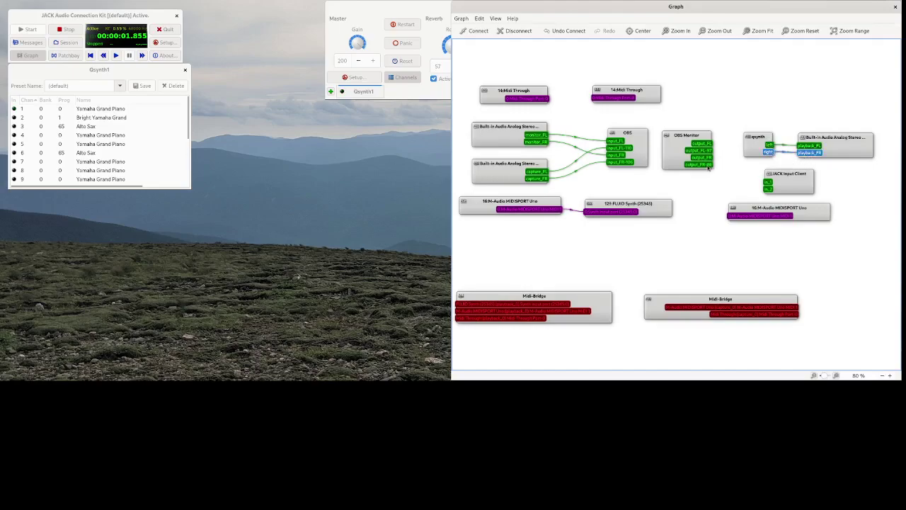
left_click_drag(659, 209, 651, 206)
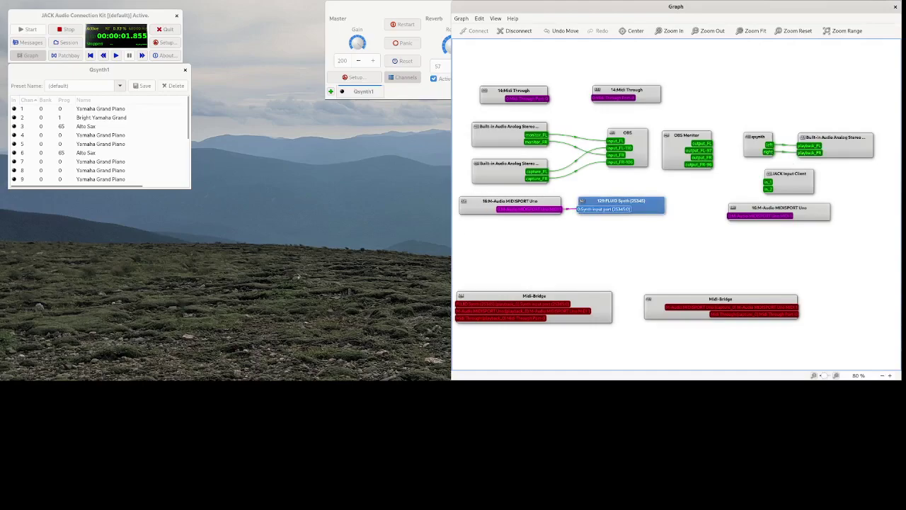
Launch Firefox and position its window beside the graph.
key("super")
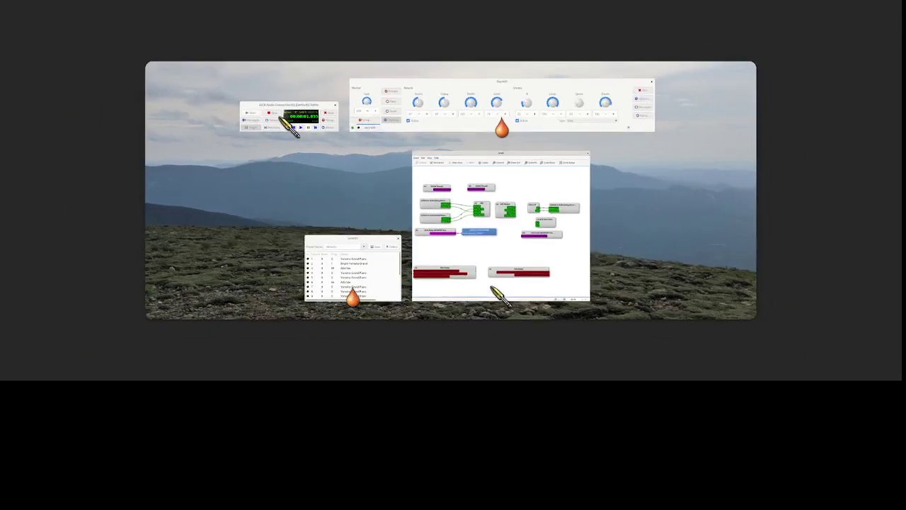
key("super")
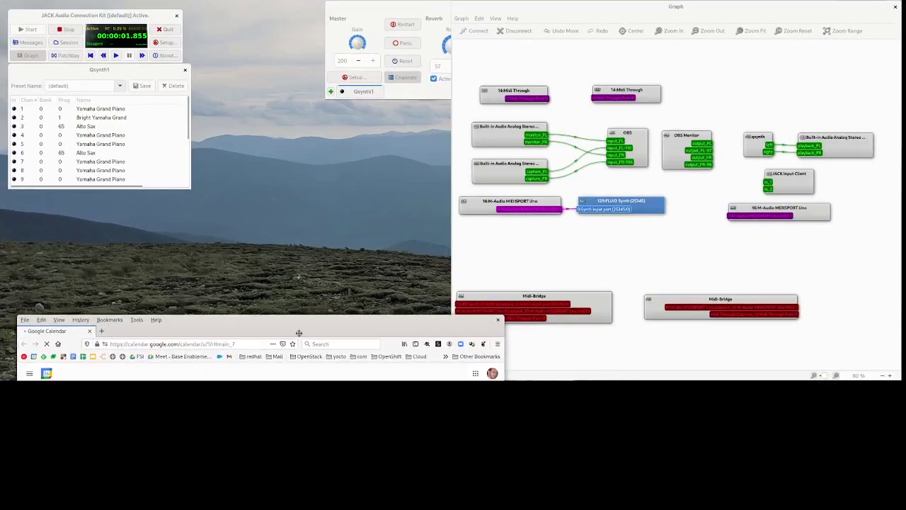
left_click_drag(296, 297, 4, 19)
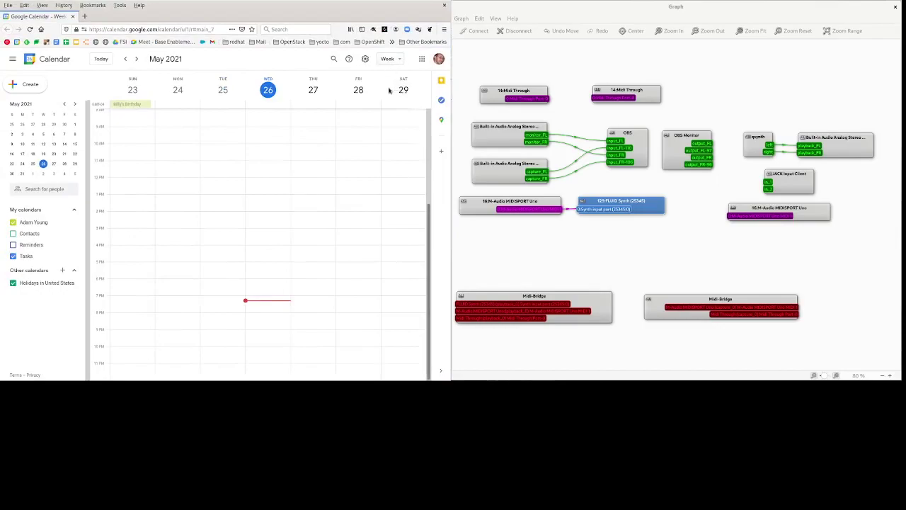
Open the bookmarked YouTube video "between us working session" and start playing it.
left_click(395, 43)
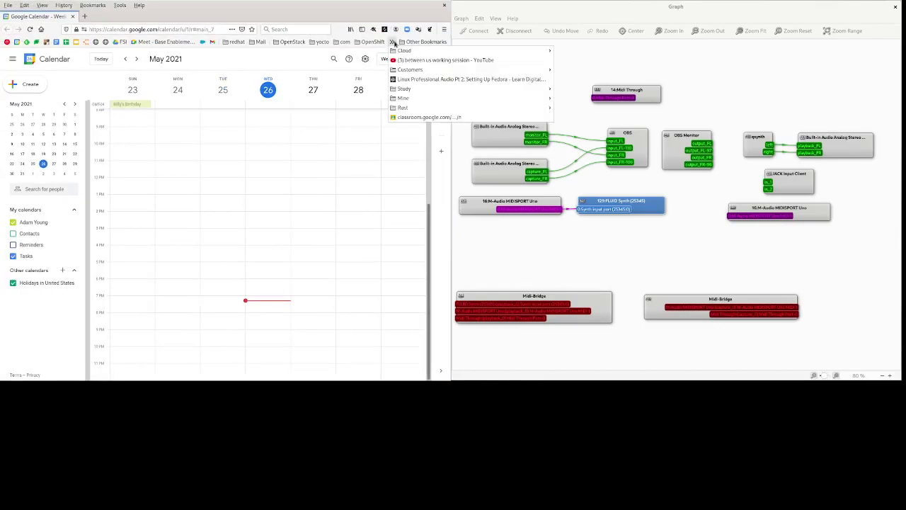
left_click(411, 61)
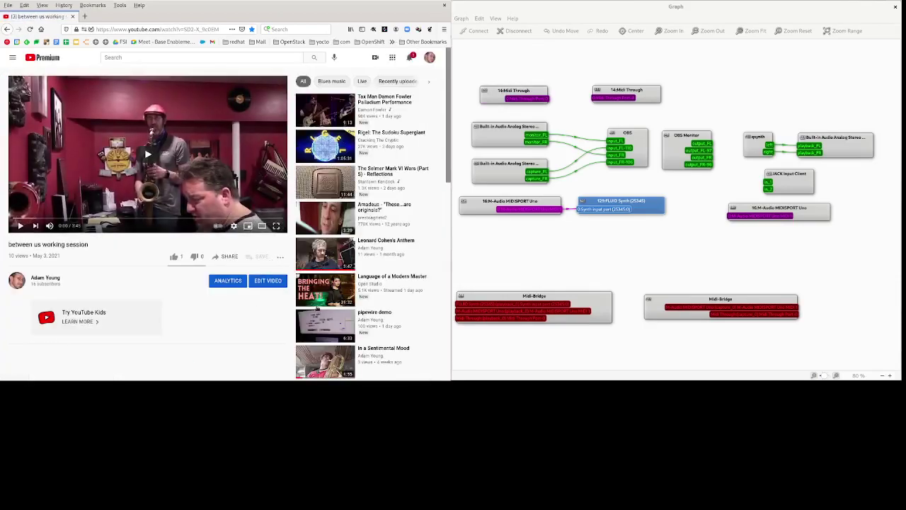
left_click(150, 154)
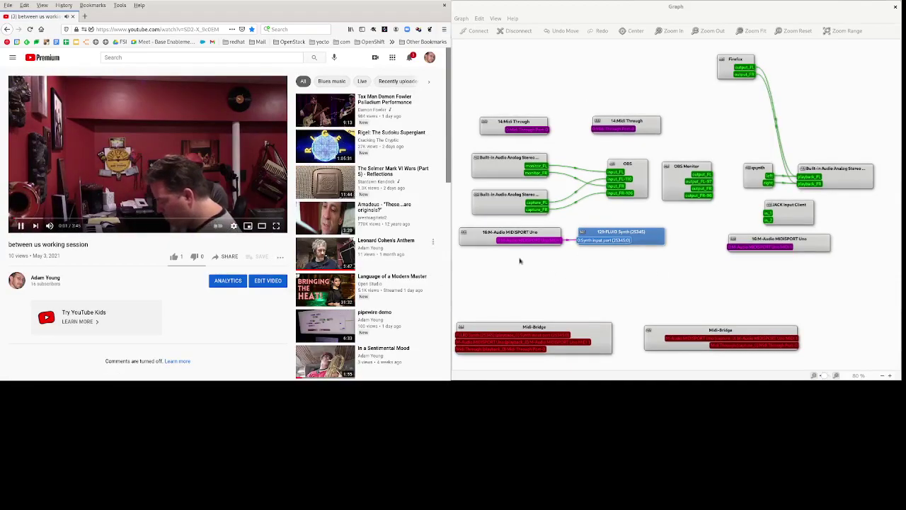
Move the Firefox node nearer to the Built-in Audio playback node and disconnect both of its outputs.
left_click_drag(723, 62, 732, 115)
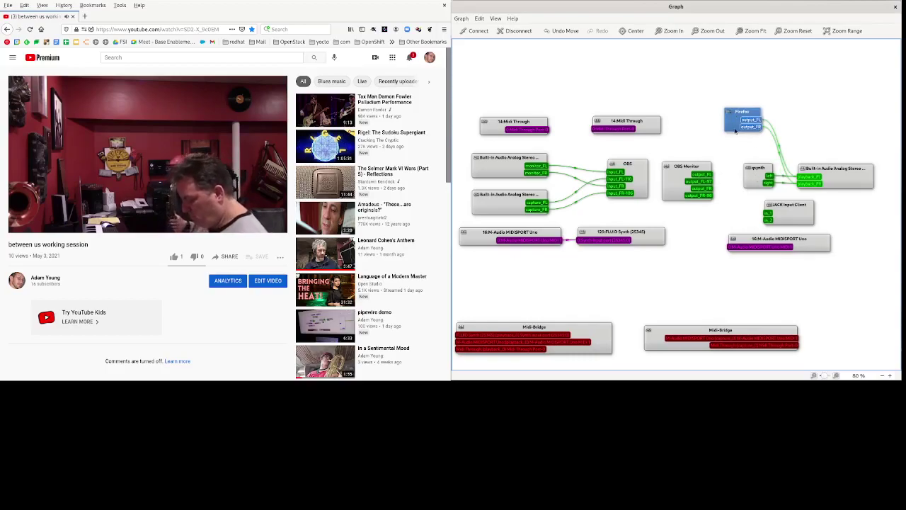
left_click(777, 140)
key("Delete")
left_click(780, 141)
key("Delete")
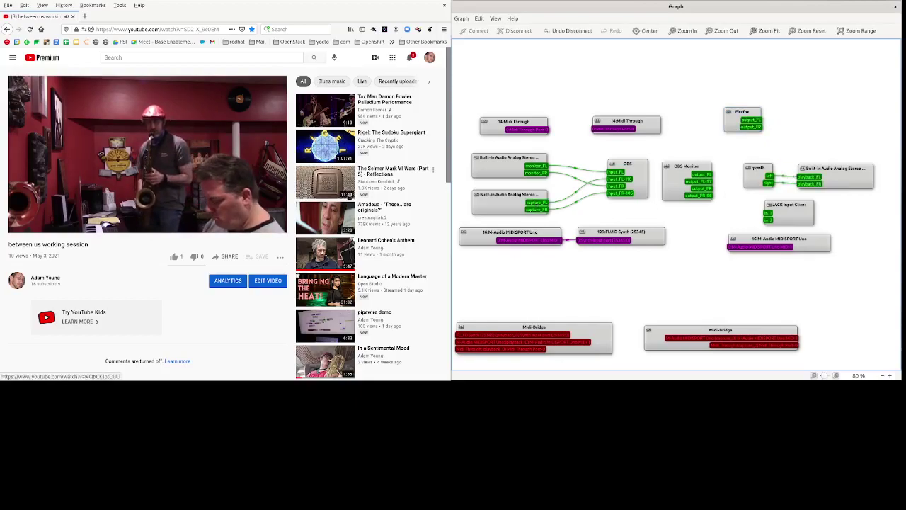
Connect Firefox's output_FL to playback_FL and output_FR to playback_FR on Built-in Audio.
mouse_move(259, 140)
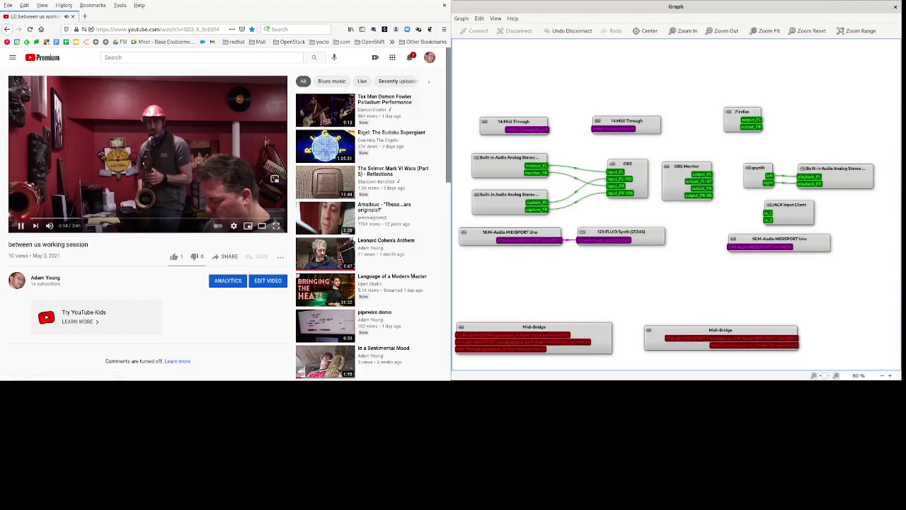
left_click_drag(760, 123, 793, 174)
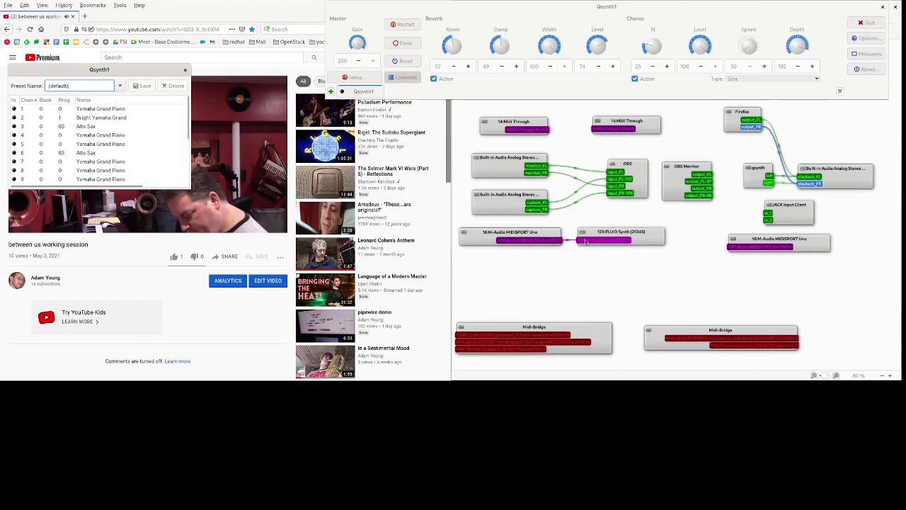
Pause the YouTube video and shift the Firefox node slightly in the graph.
left_click(151, 255)
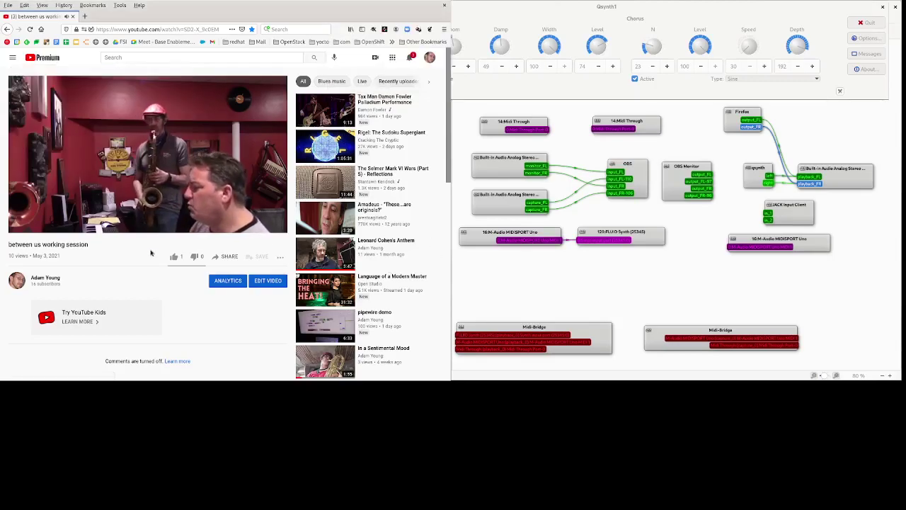
left_click(22, 226)
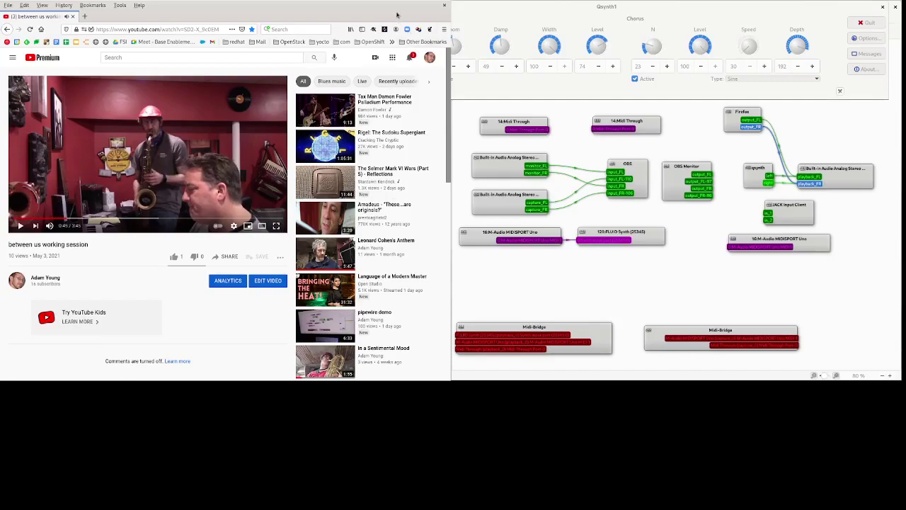
key("alt+Tab")
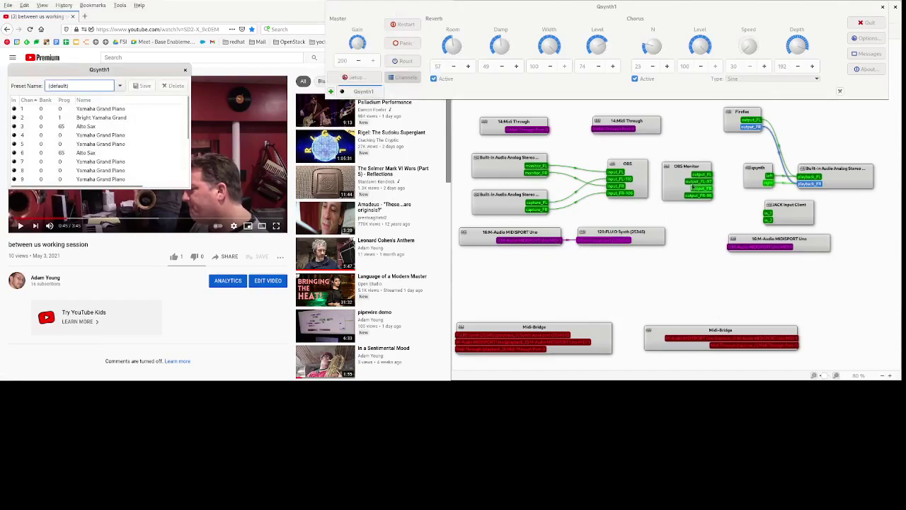
mouse_move(734, 125)
left_mouse_down()
mouse_move(722, 129)
mouse_move(737, 121)
left_mouse_up()
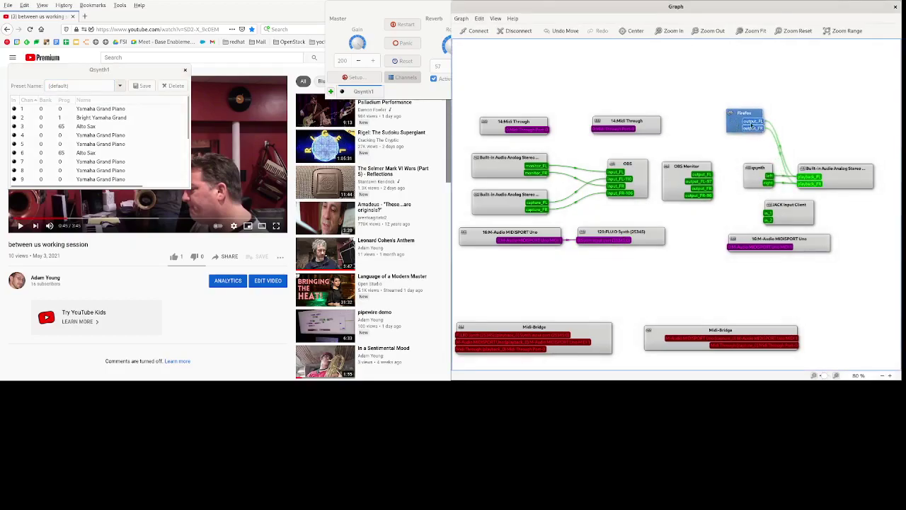
Switch to Firefox, load the bookmarked Red Hat calendar and open Wednesday's "Base Enablement - Daily Planning" event.
left_click(269, 21)
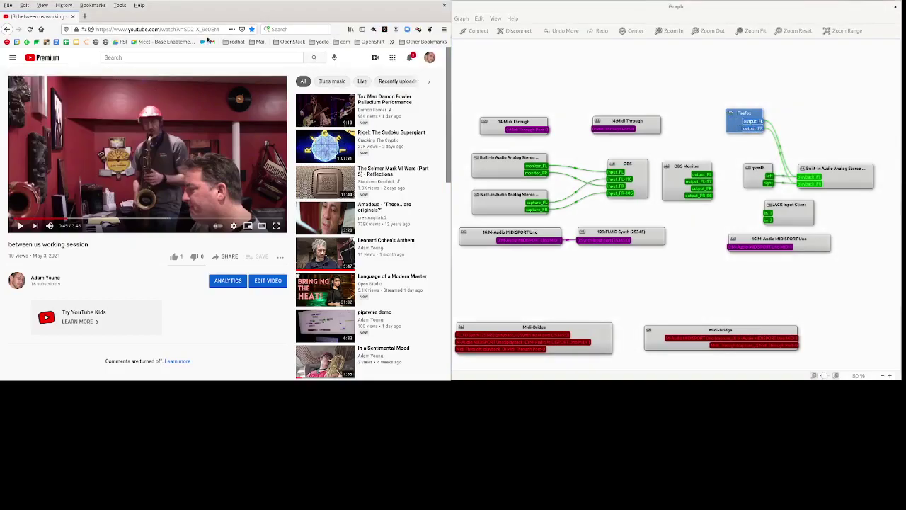
left_click(11, 42)
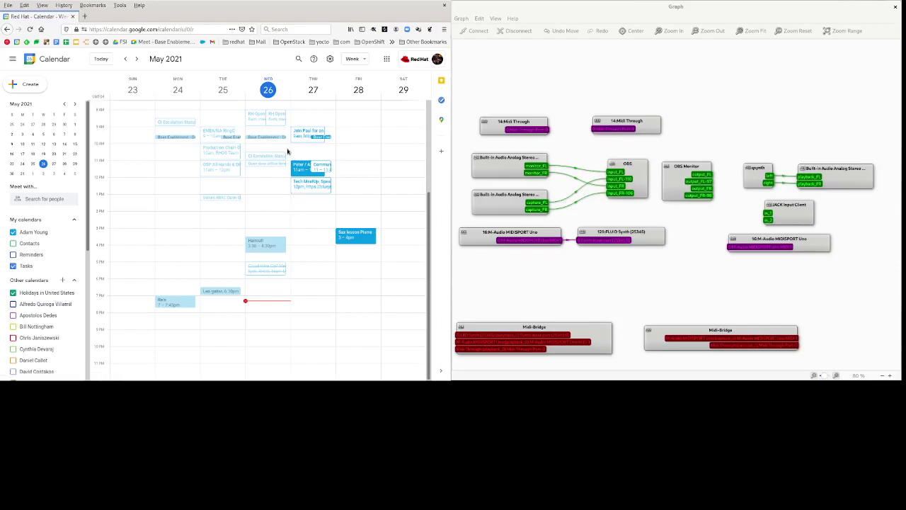
left_click(277, 139)
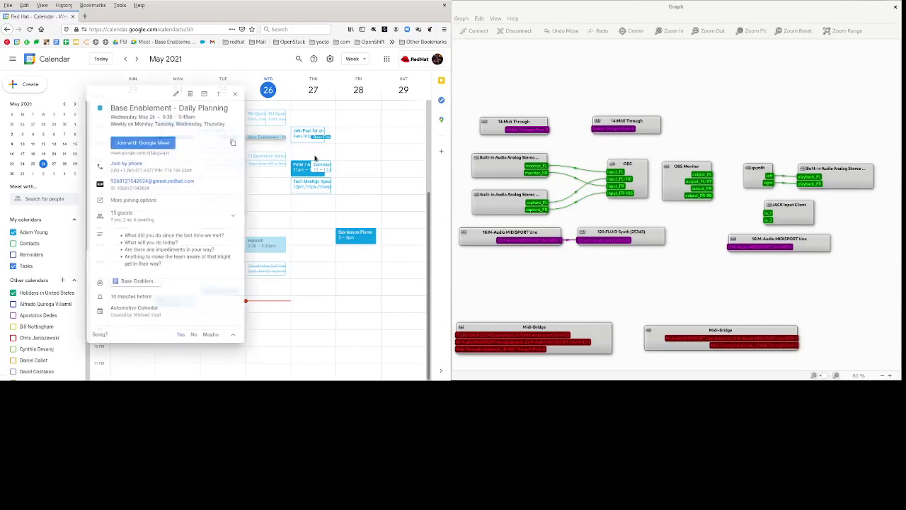
Join the event's Google Meet call and shift the OBS and Firefox nodes slightly apart in the connection graph.
left_click(141, 143)
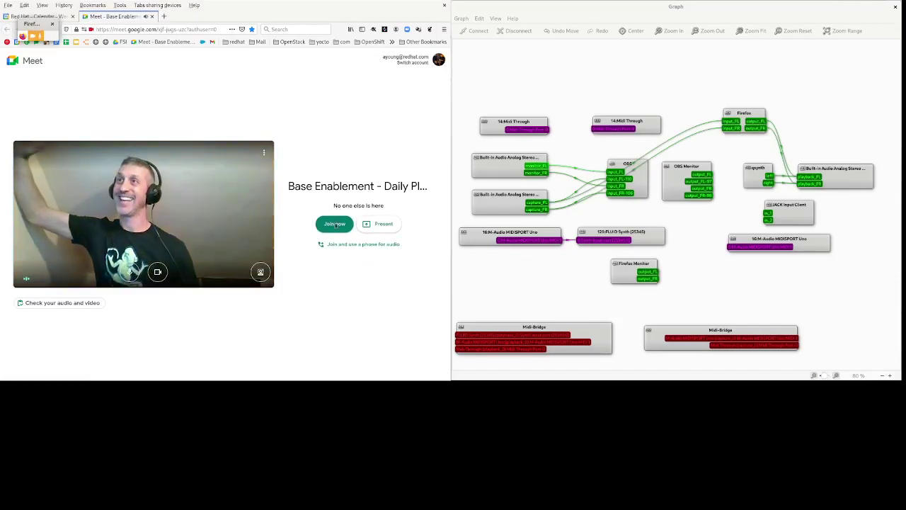
left_click(338, 224)
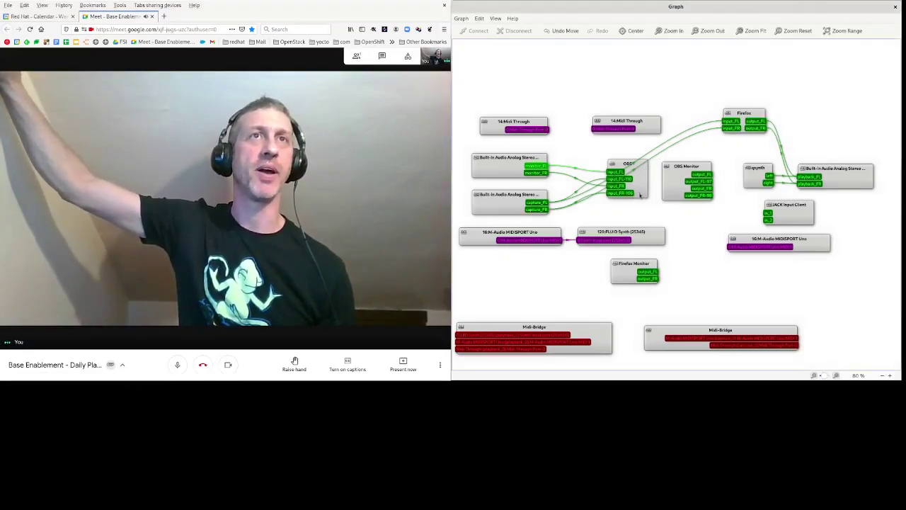
left_click_drag(627, 177, 631, 182)
left_click_drag(739, 113, 739, 111)
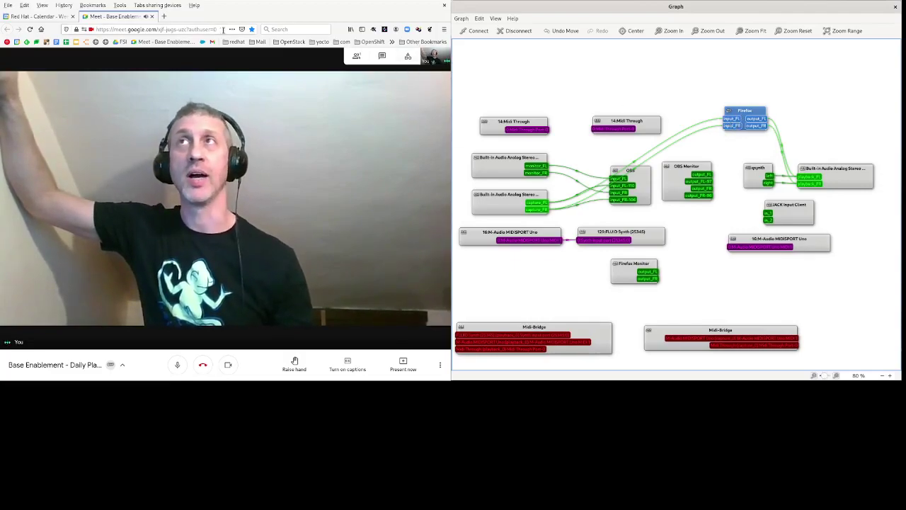
Load the bookmarked "between us working session" YouTube video in a new Firefox tab and start its playback.
left_click(165, 17)
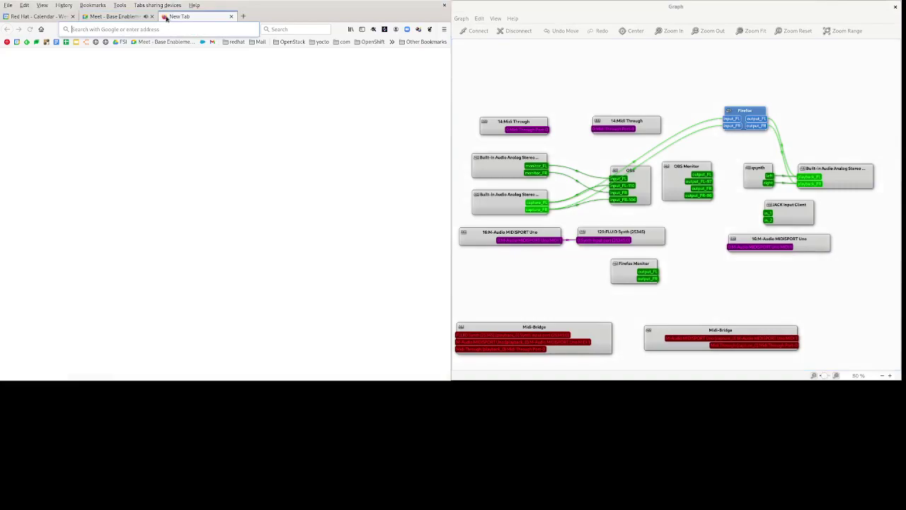
left_click(403, 43)
left_click(393, 61)
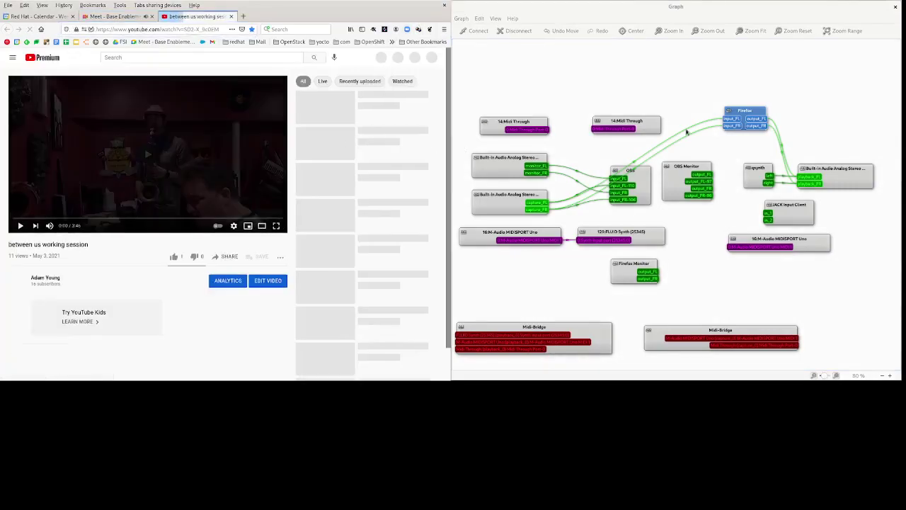
left_click(133, 177)
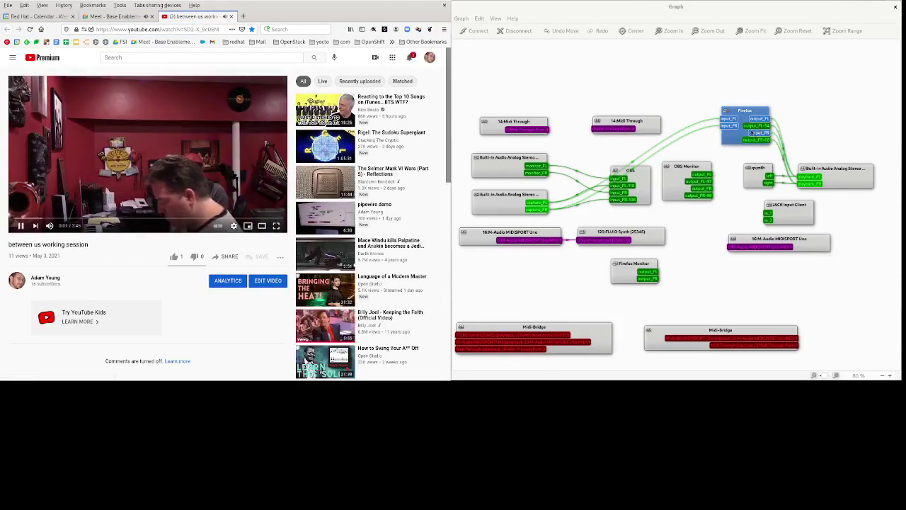
Connect the YouTube stream's left and right outputs on the Firefox node to its own input_FL and input_FR, and pause the video.
left_click_drag(760, 132, 722, 128)
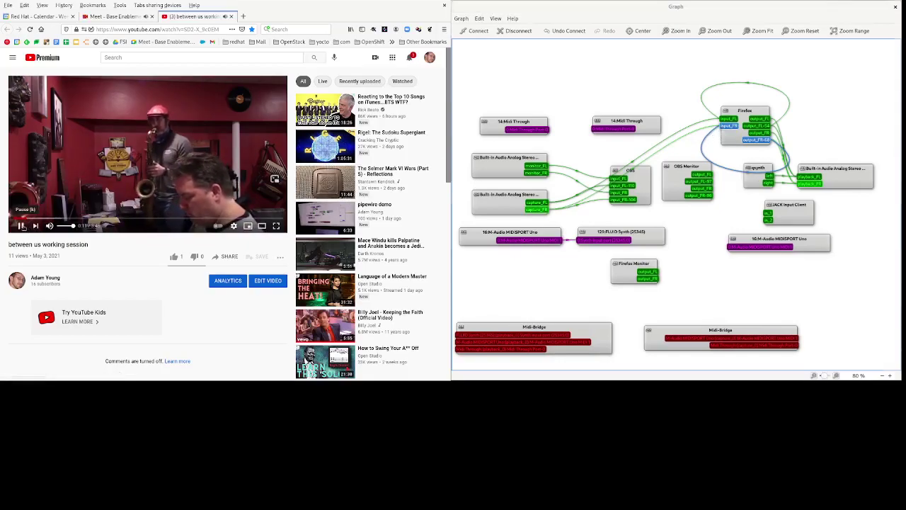
left_click(21, 225)
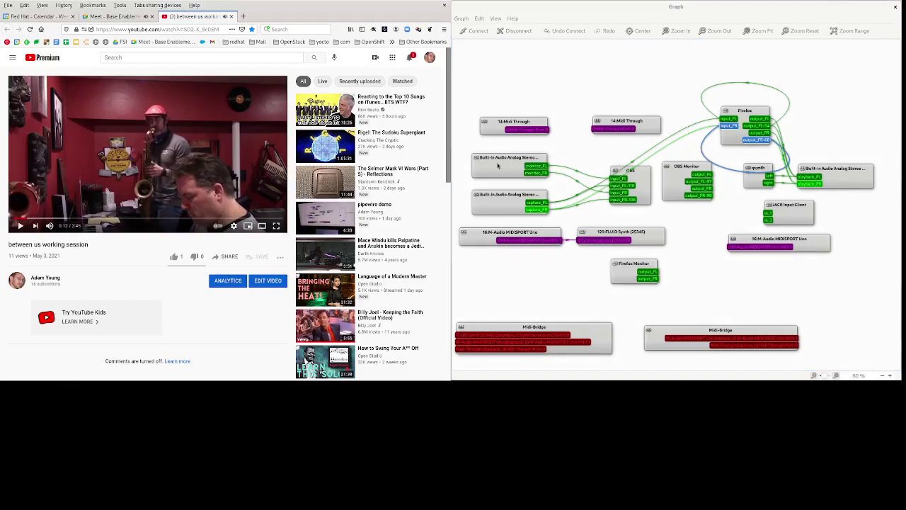